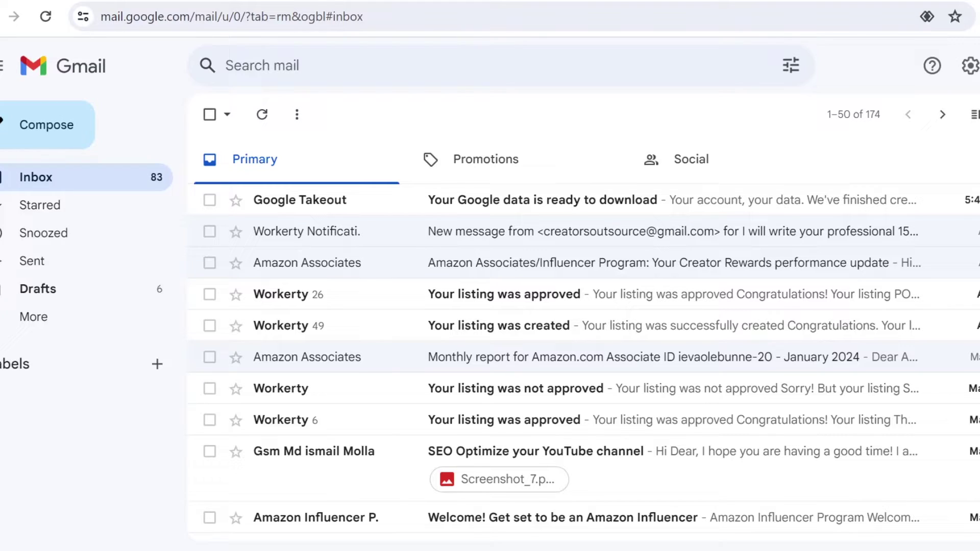
Search Gmail for messages that have attachments and are larger than 1 MB.
{"action": "left_click", "coordinate": [574, 60]}
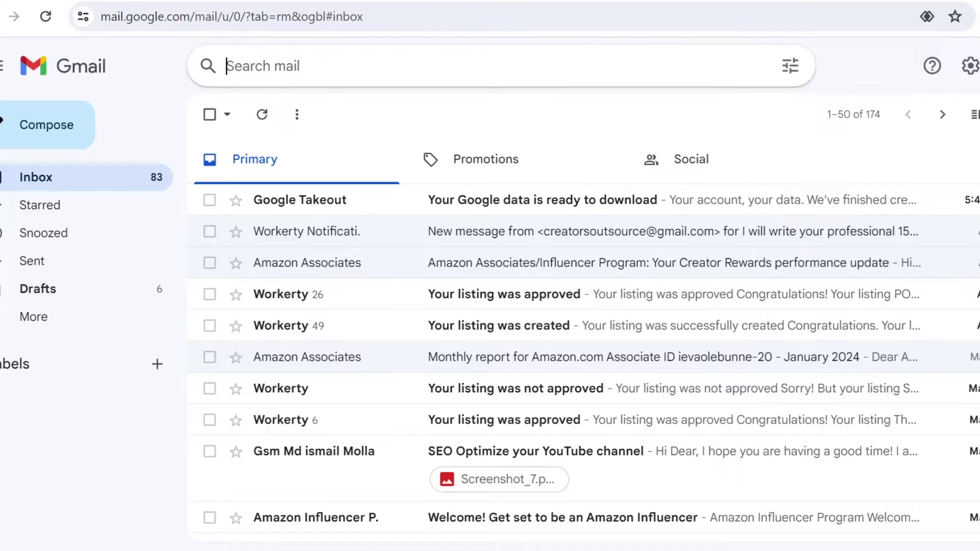
{"action": "left_click", "coordinate": [782, 73]}
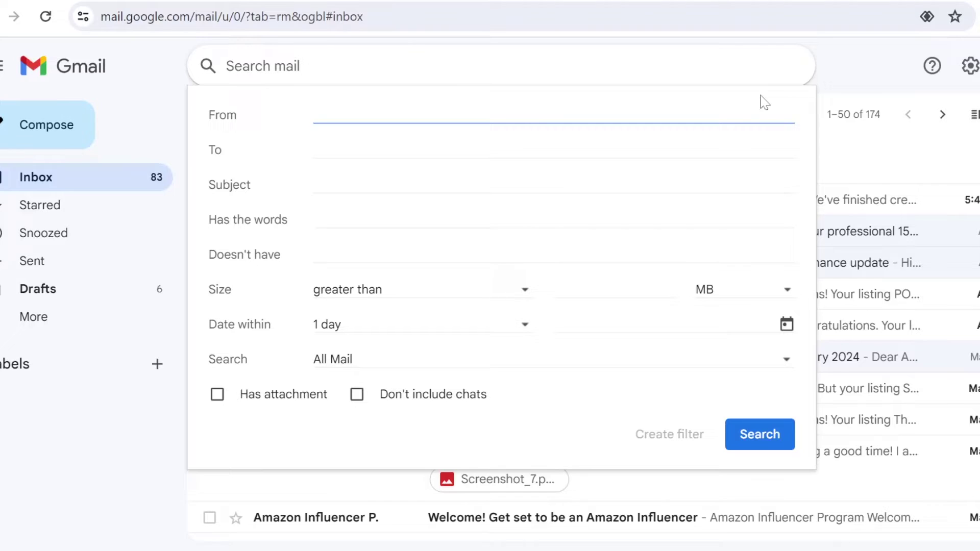
{"action": "left_click", "coordinate": [301, 403]}
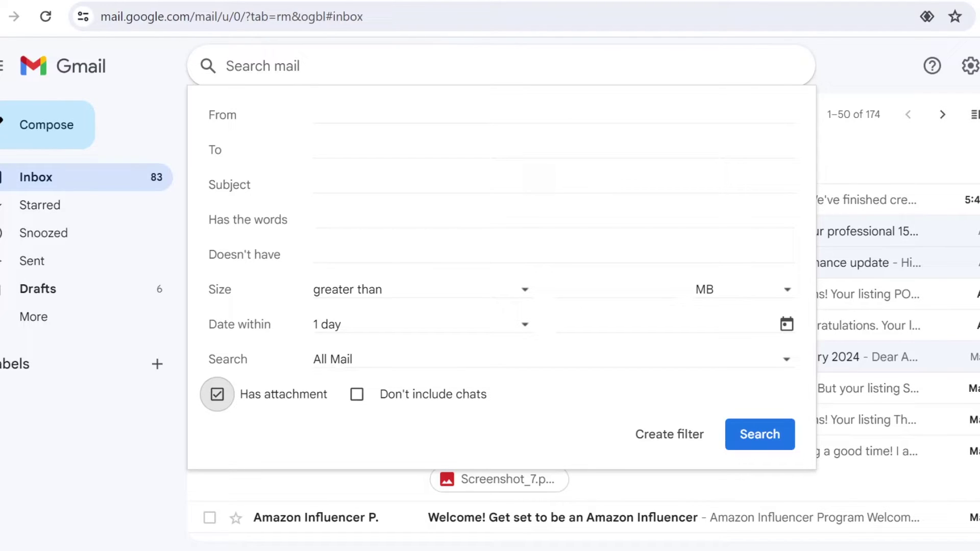
{"action": "left_click", "coordinate": [613, 290]}
{"action": "type", "text": "1"}
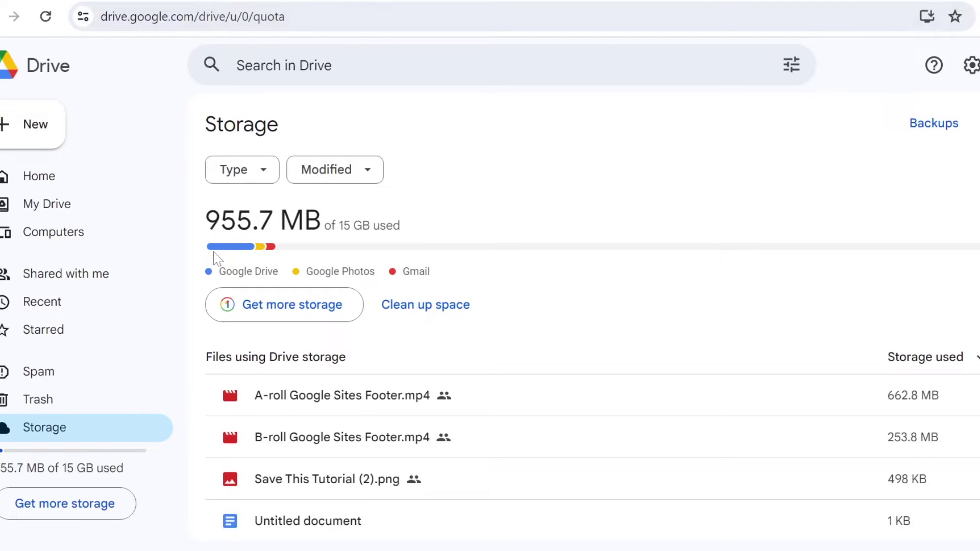
Check how Drive, Photos and Gmail split the 955.7 MB of 15 GB storage used.
{"action": "mouse_move", "coordinate": [271, 250]}
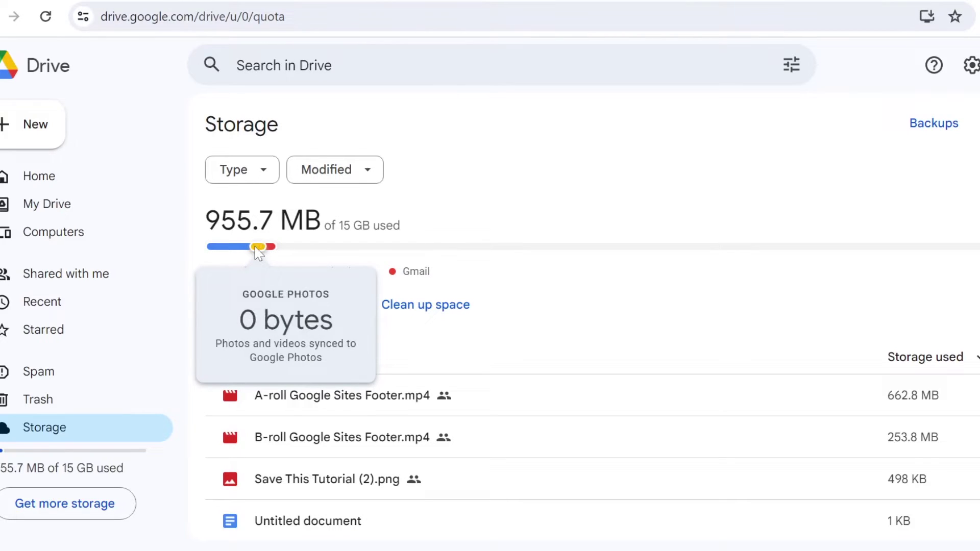
{"action": "mouse_move", "coordinate": [237, 250]}
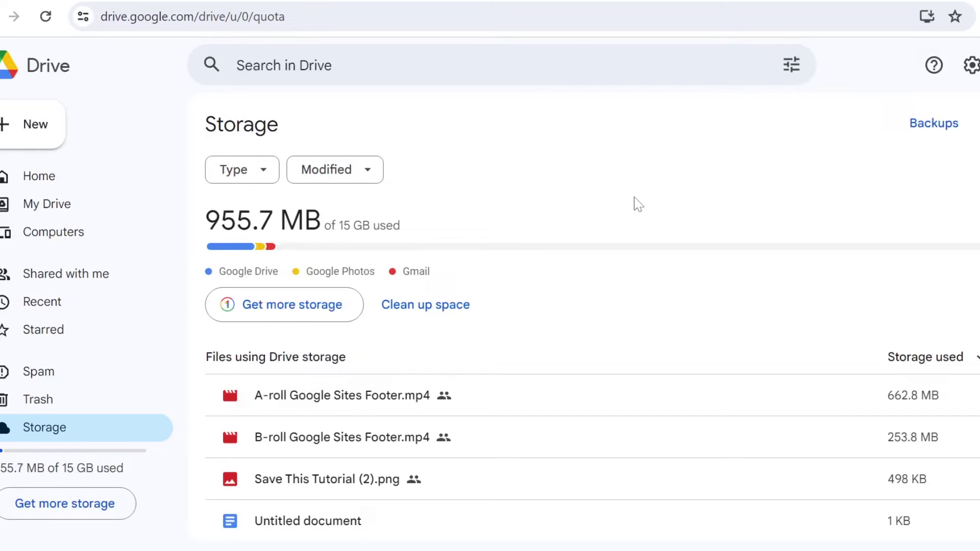
Open the storage cleanup manager and review Google Photos for items over 5 MB.
{"action": "left_click", "coordinate": [430, 317]}
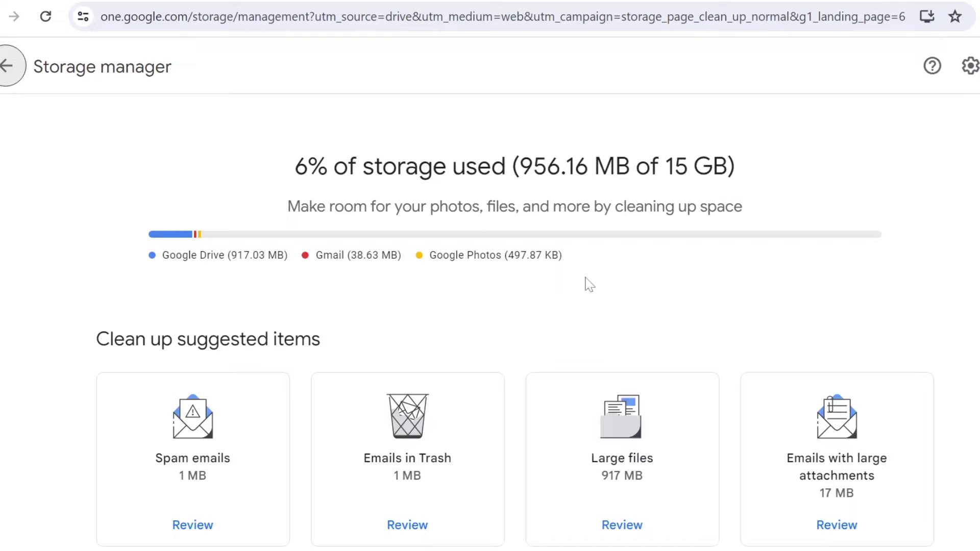
{"action": "scroll", "coordinate": [586, 281], "scroll_direction": "down", "scroll_amount": 2}
{"action": "scroll", "coordinate": [587, 284], "scroll_direction": "down", "scroll_amount": 2}
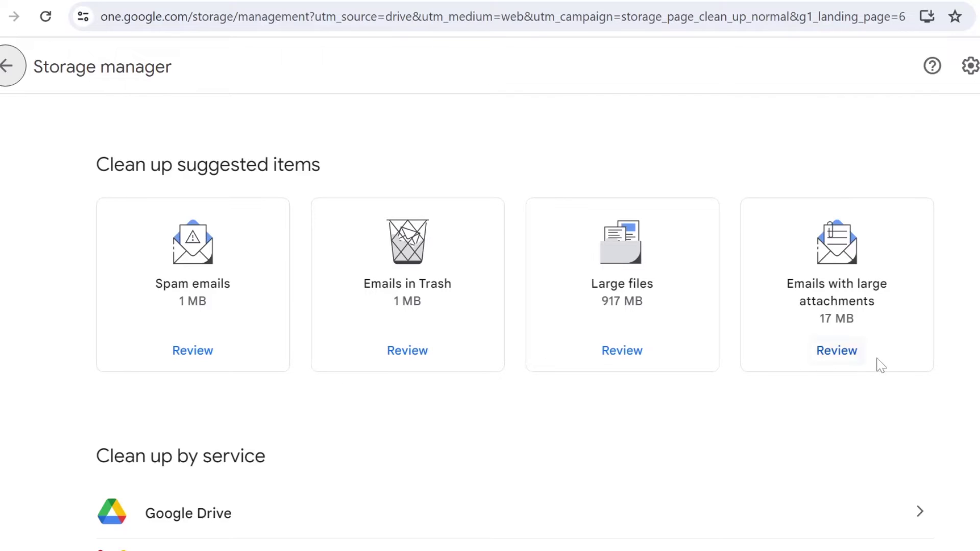
{"action": "scroll", "coordinate": [931, 357], "scroll_direction": "down", "scroll_amount": 2}
{"action": "scroll", "coordinate": [933, 359], "scroll_direction": "down", "scroll_amount": 2}
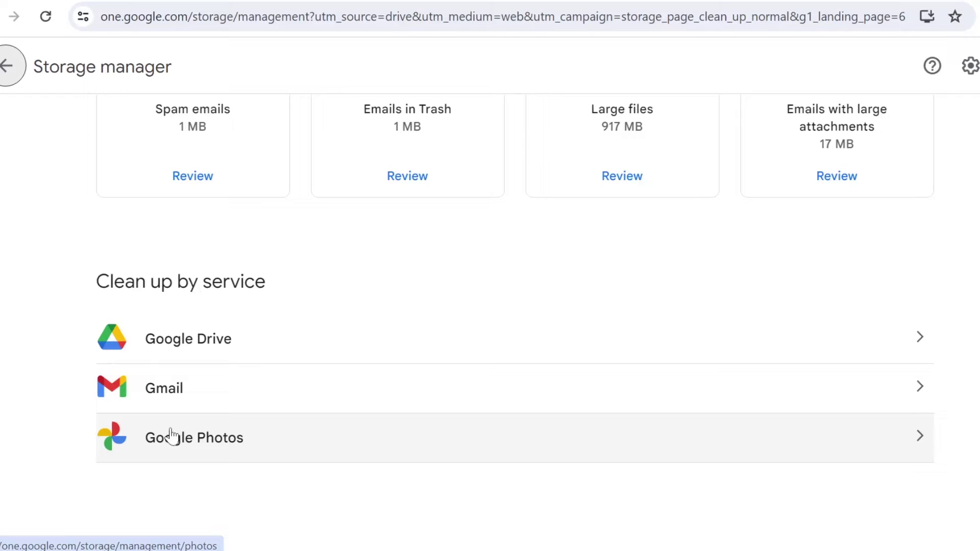
{"action": "left_click", "coordinate": [171, 436]}
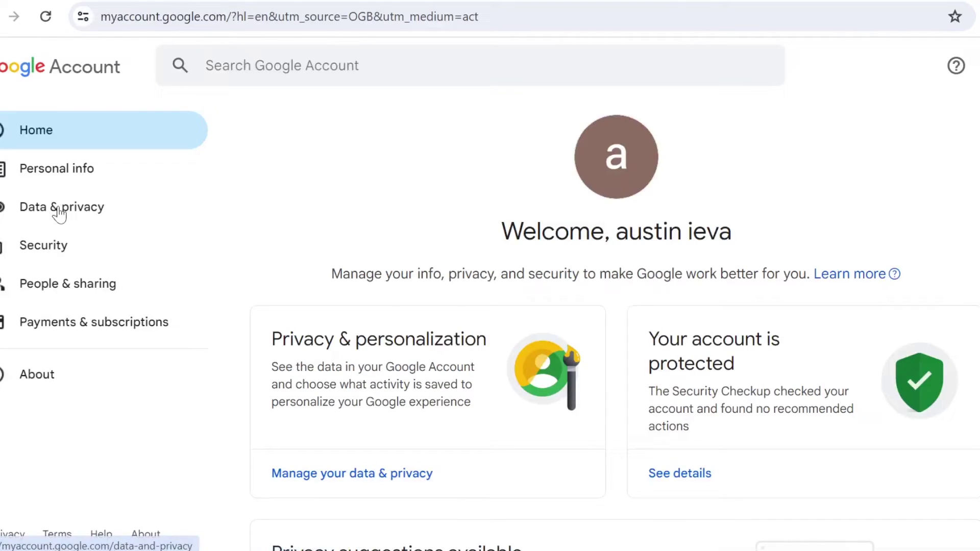
Go to Data & privacy and scroll to the Data from apps and services section.
{"action": "left_click", "coordinate": [60, 210]}
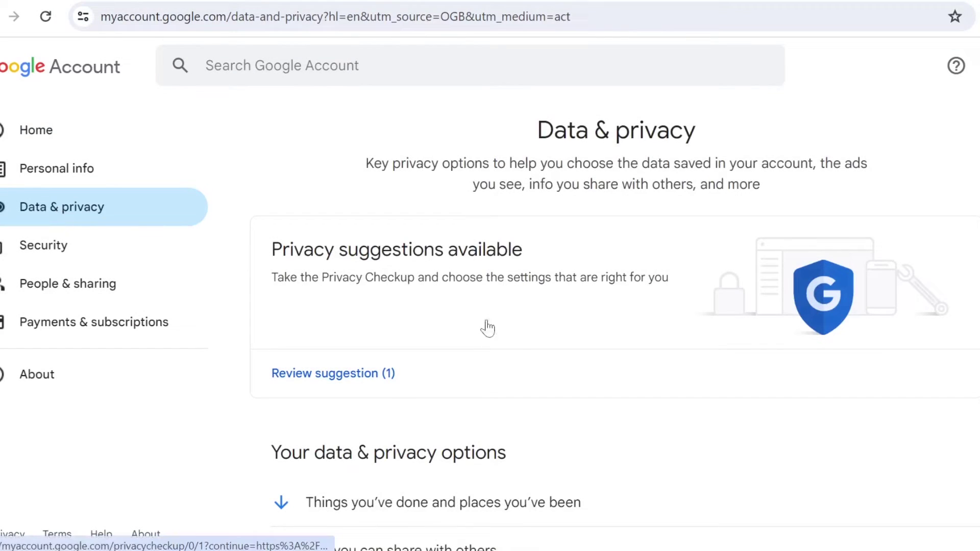
{"action": "scroll", "coordinate": [704, 331], "scroll_direction": "down", "scroll_amount": 10}
{"action": "scroll", "coordinate": [704, 331], "scroll_direction": "down", "scroll_amount": 15}
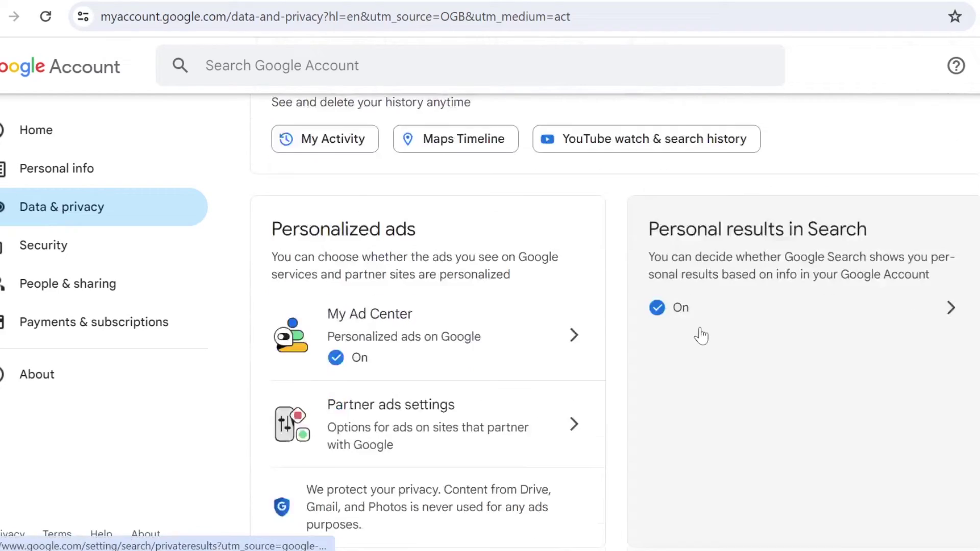
{"action": "scroll", "coordinate": [700, 335], "scroll_direction": "down", "scroll_amount": 15}
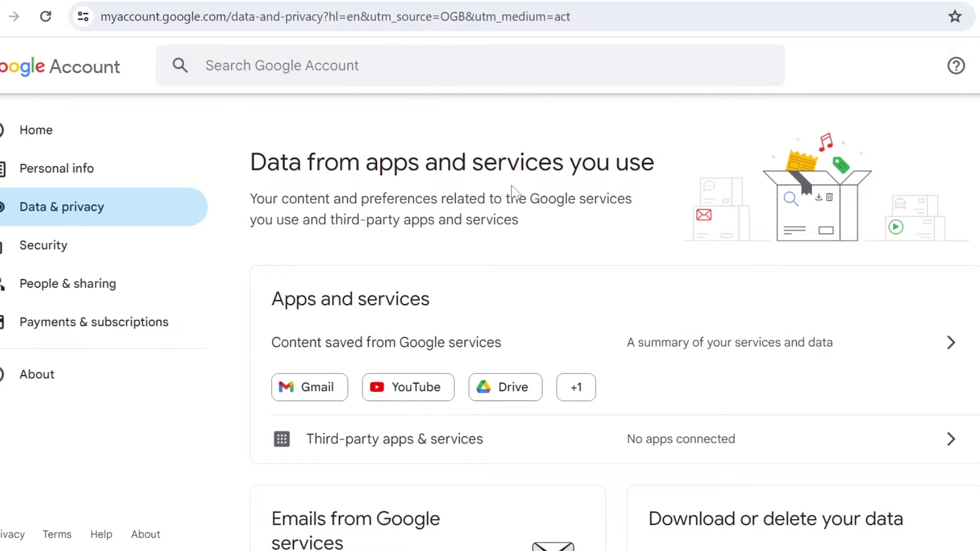
Open the saved Google service content summary and request a download of the 4 Photos items.
{"action": "left_click", "coordinate": [732, 352]}
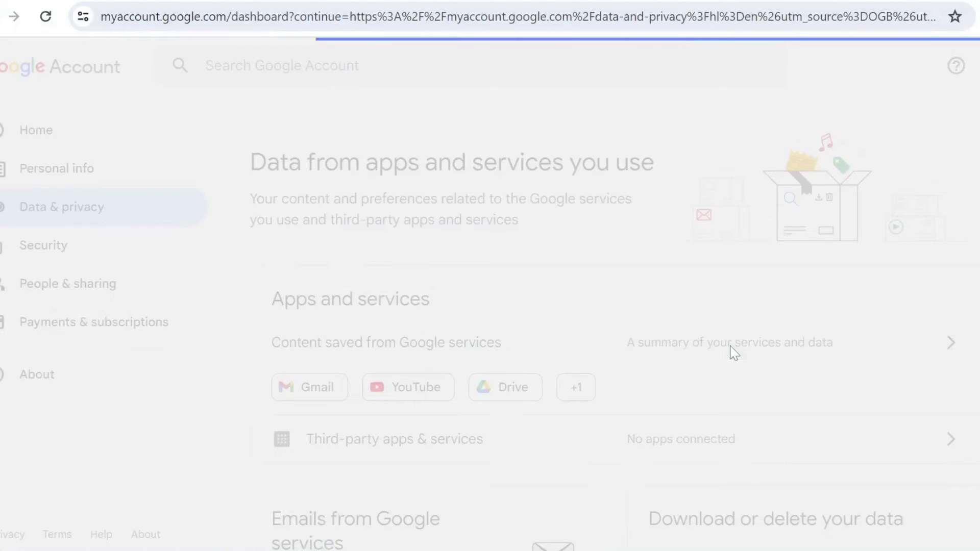
{"action": "scroll", "coordinate": [732, 350], "scroll_direction": "down", "scroll_amount": 5}
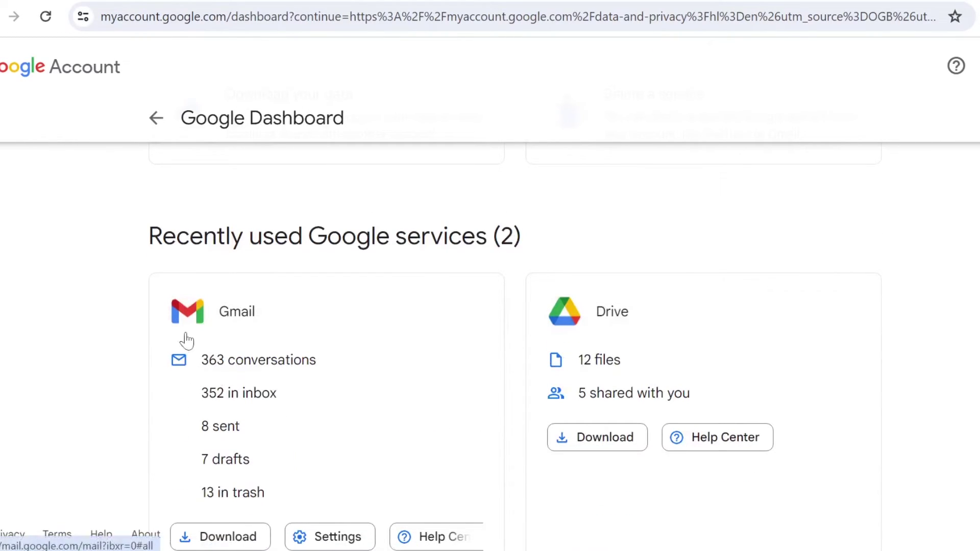
{"action": "scroll", "coordinate": [477, 412], "scroll_direction": "down", "scroll_amount": 2}
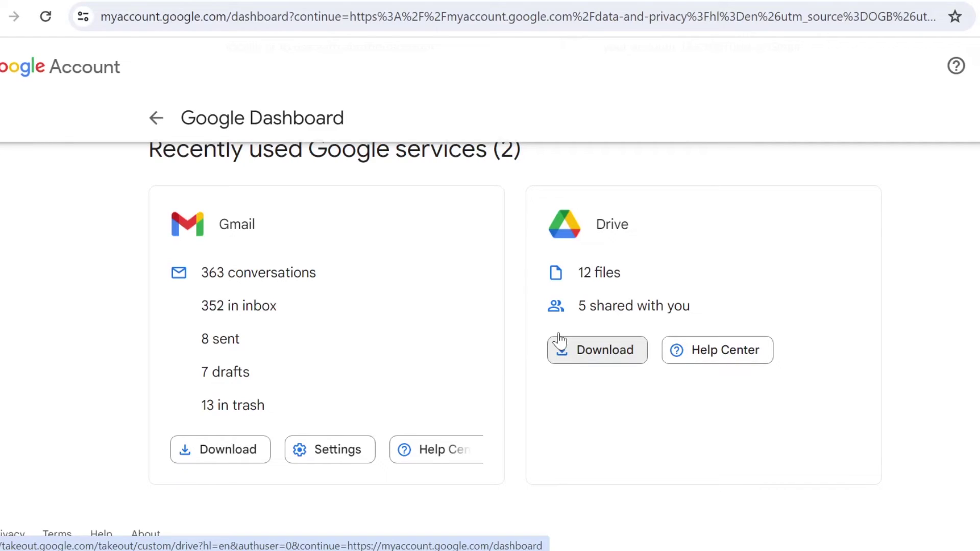
{"action": "scroll", "coordinate": [527, 292], "scroll_direction": "down", "scroll_amount": 8}
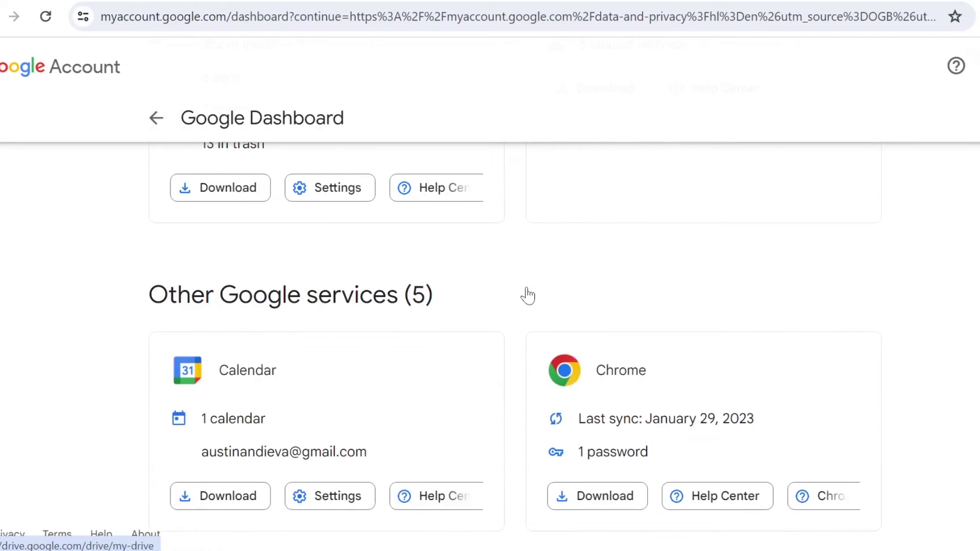
{"action": "scroll", "coordinate": [527, 295], "scroll_direction": "down", "scroll_amount": 5}
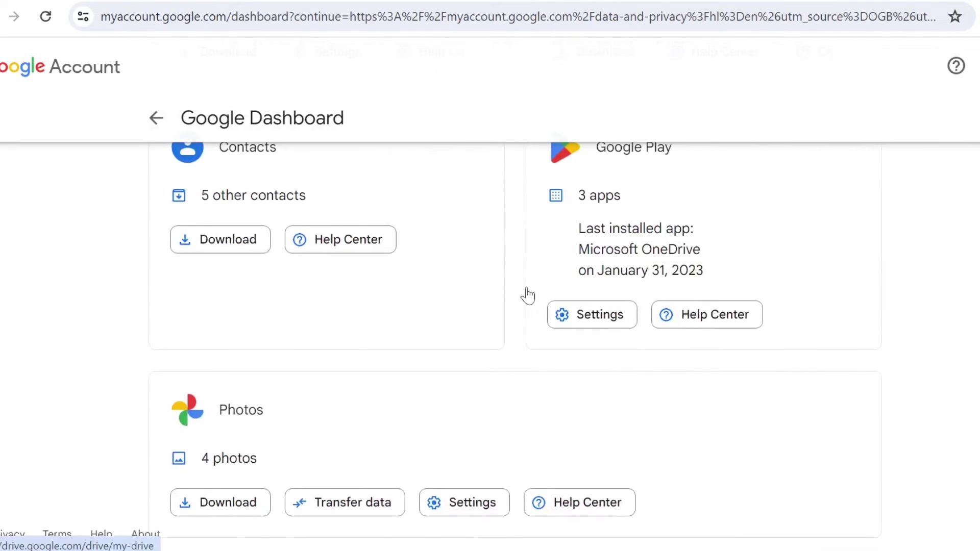
{"action": "left_click", "coordinate": [214, 501]}
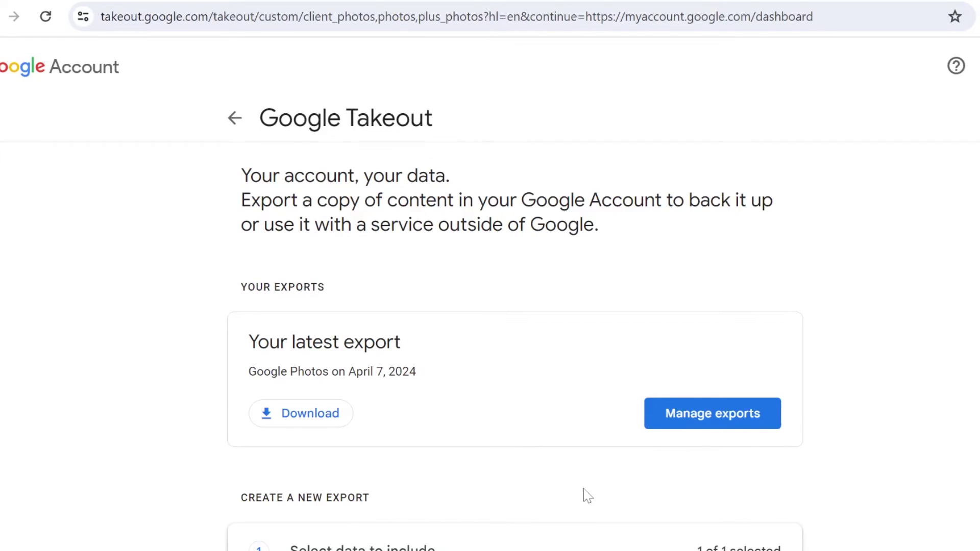
Continue from the Google Photos selection to the export file options.
{"action": "scroll", "coordinate": [581, 489], "scroll_direction": "down", "scroll_amount": 5}
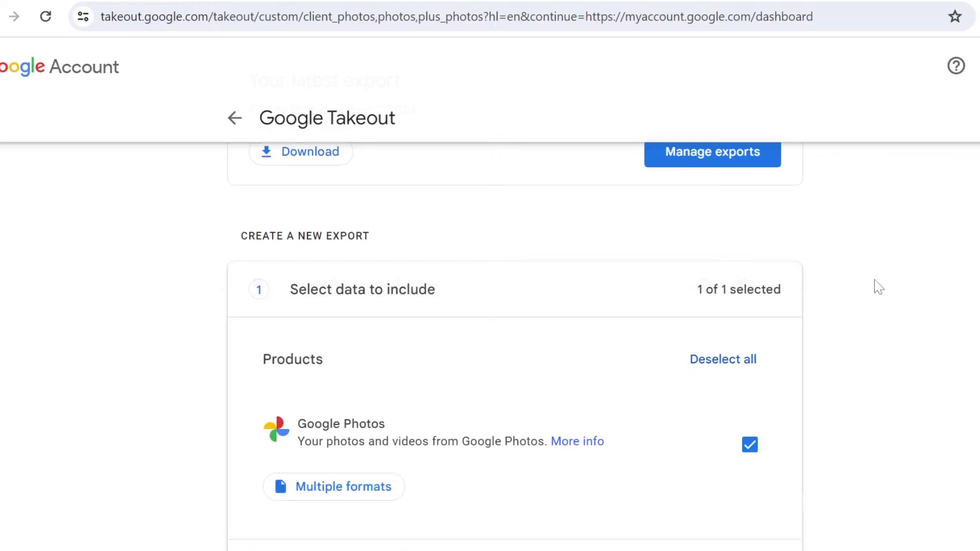
{"action": "scroll", "coordinate": [863, 394], "scroll_direction": "up", "scroll_amount": 5}
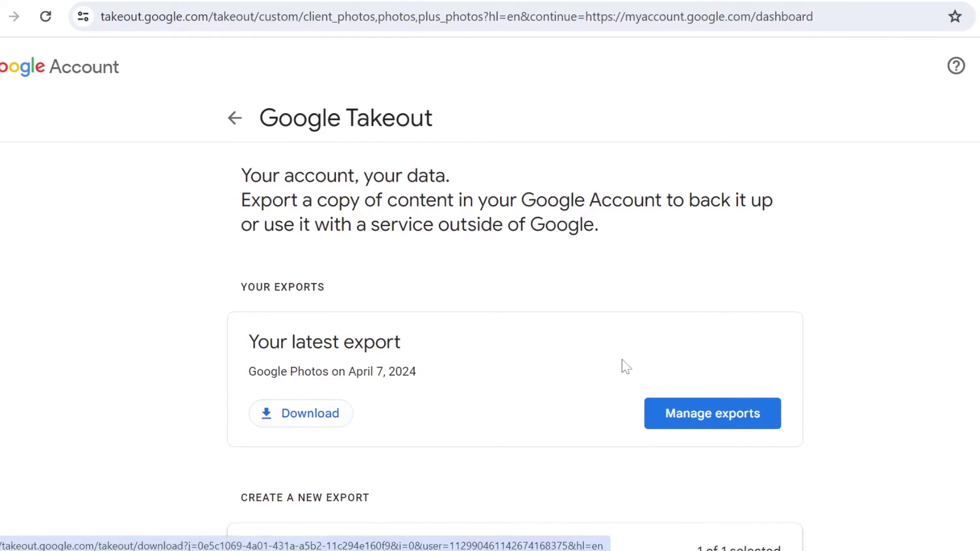
{"action": "scroll", "coordinate": [607, 378], "scroll_direction": "down", "scroll_amount": 7}
{"action": "left_click", "coordinate": [704, 375]}
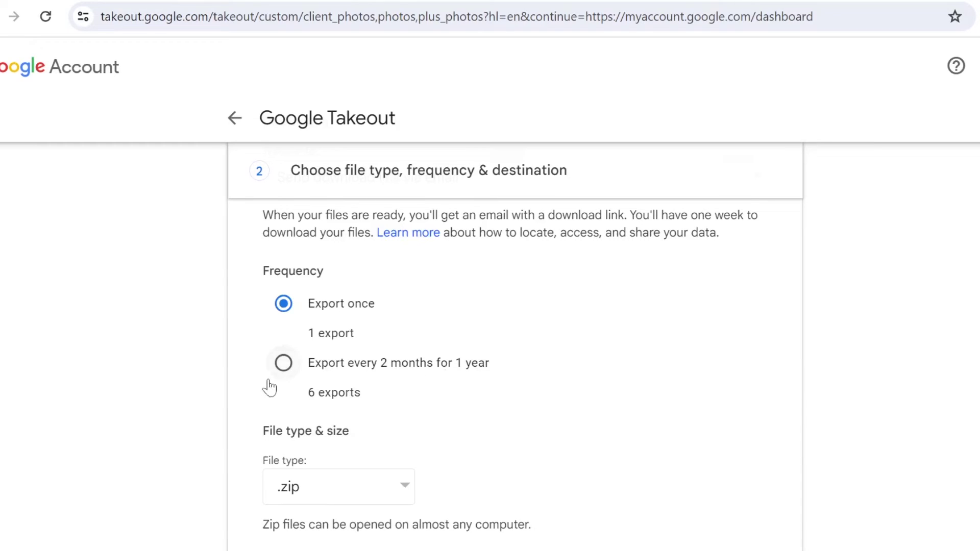
Keep .zip as the archive type and split the export into 1 GB files.
{"action": "scroll", "coordinate": [436, 410], "scroll_direction": "down", "scroll_amount": 3}
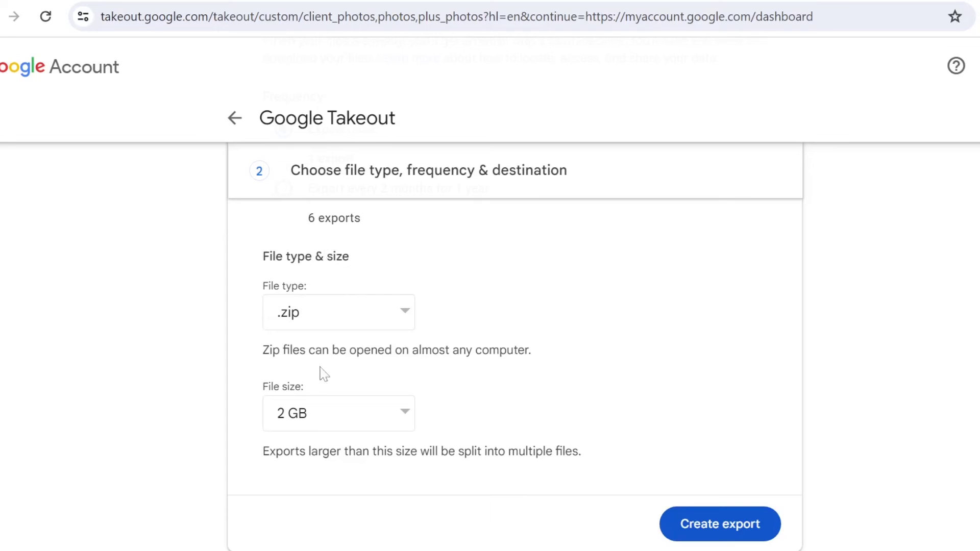
{"action": "left_click", "coordinate": [320, 320]}
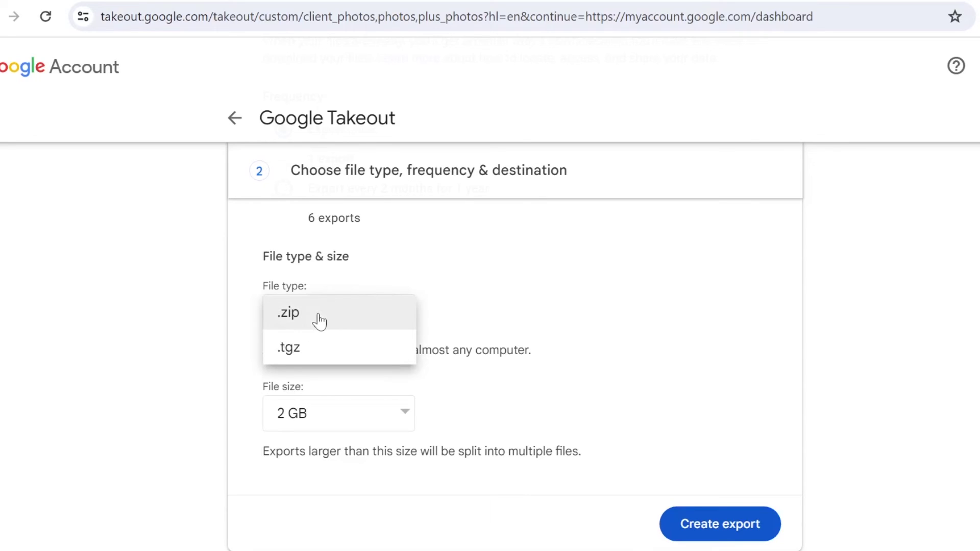
{"action": "left_click", "coordinate": [617, 286]}
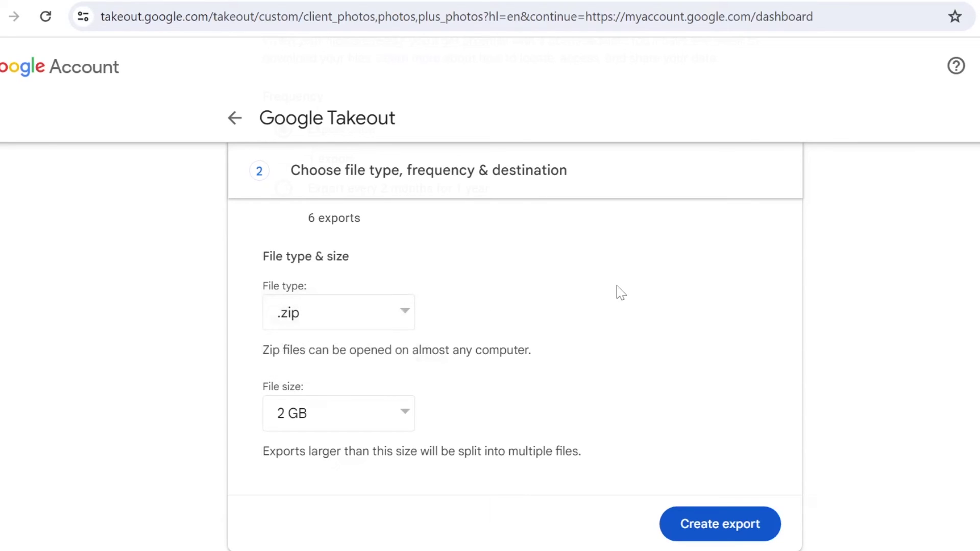
{"action": "left_click", "coordinate": [384, 414]}
{"action": "scroll", "coordinate": [385, 418], "scroll_direction": "down", "scroll_amount": 1}
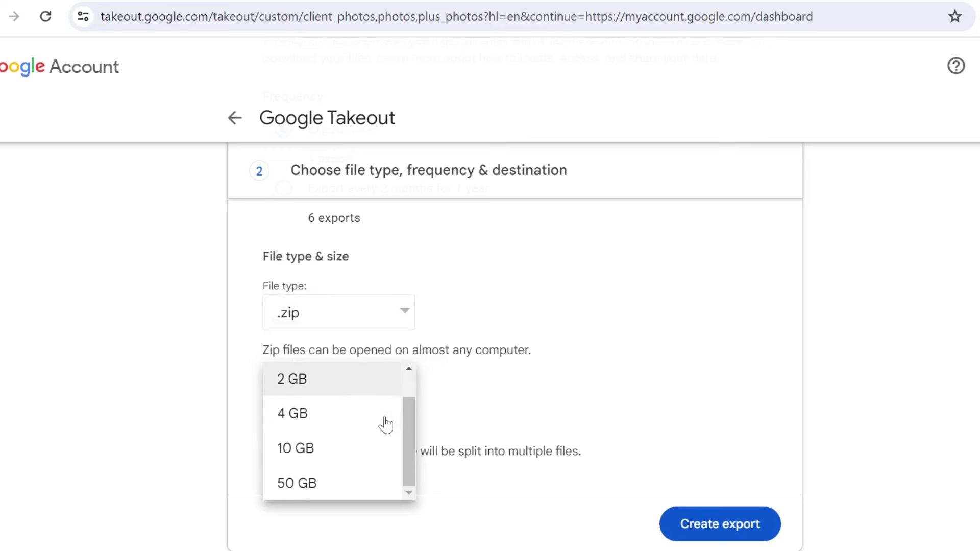
{"action": "scroll", "coordinate": [385, 421], "scroll_direction": "up", "scroll_amount": 1}
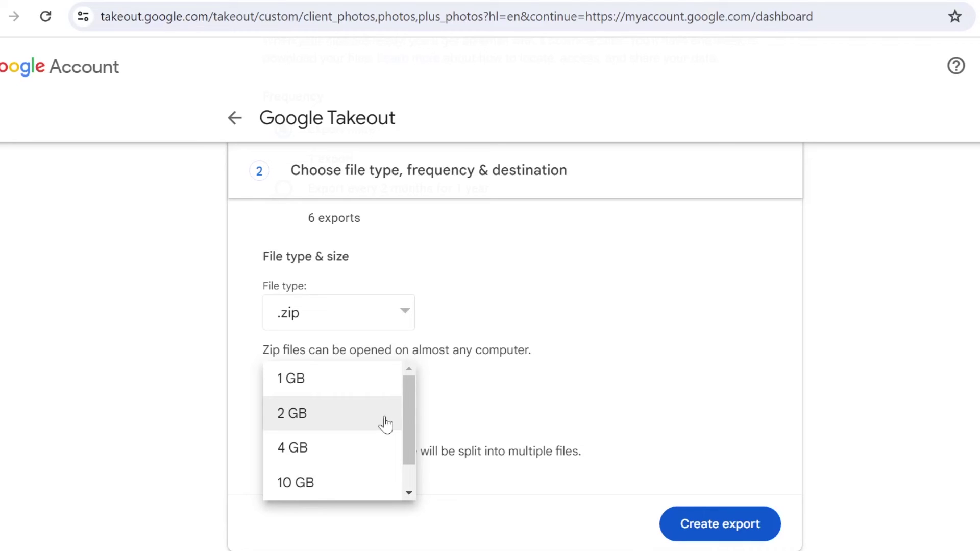
{"action": "left_click", "coordinate": [378, 375]}
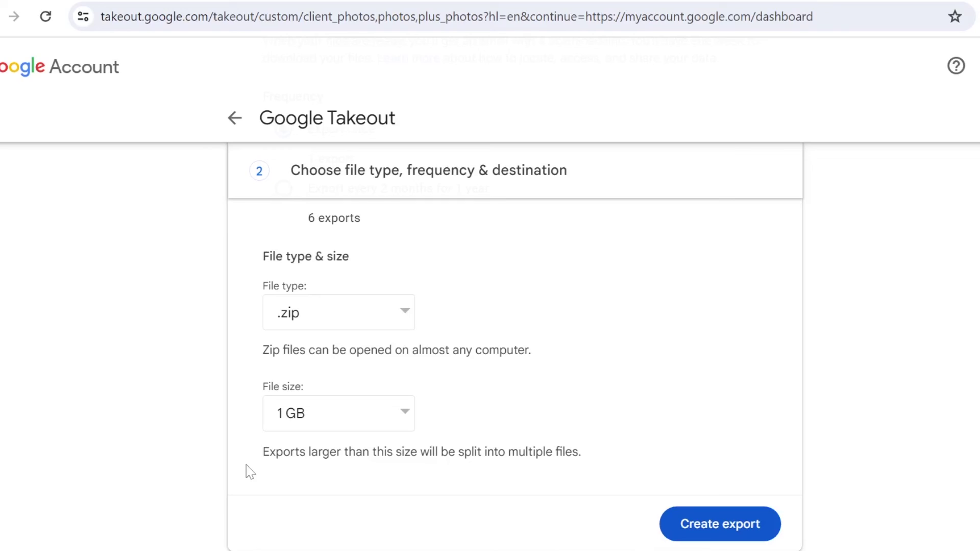
{"action": "scroll", "coordinate": [730, 309], "scroll_direction": "down", "scroll_amount": 3}
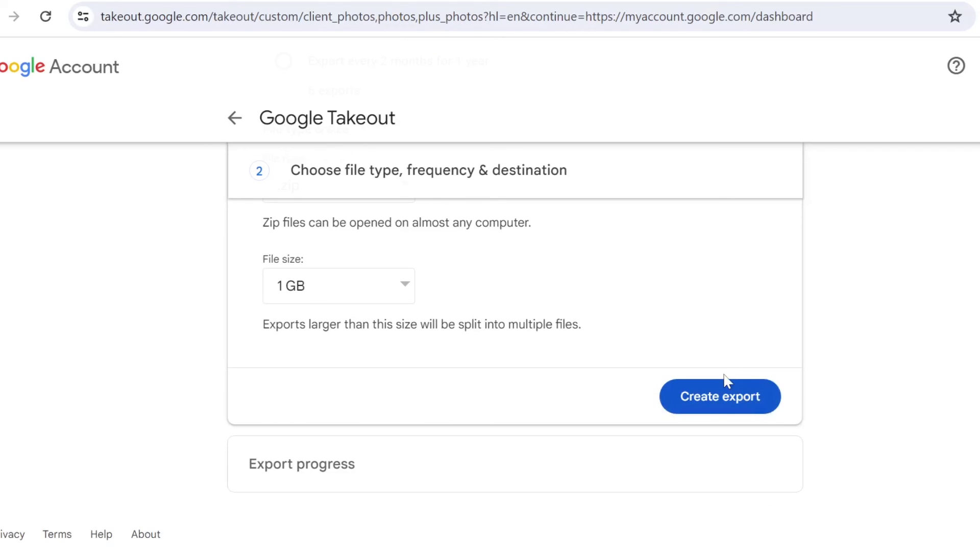
Create the Google Photos export, refresh its status, and download the latest export.
{"action": "left_click", "coordinate": [714, 408]}
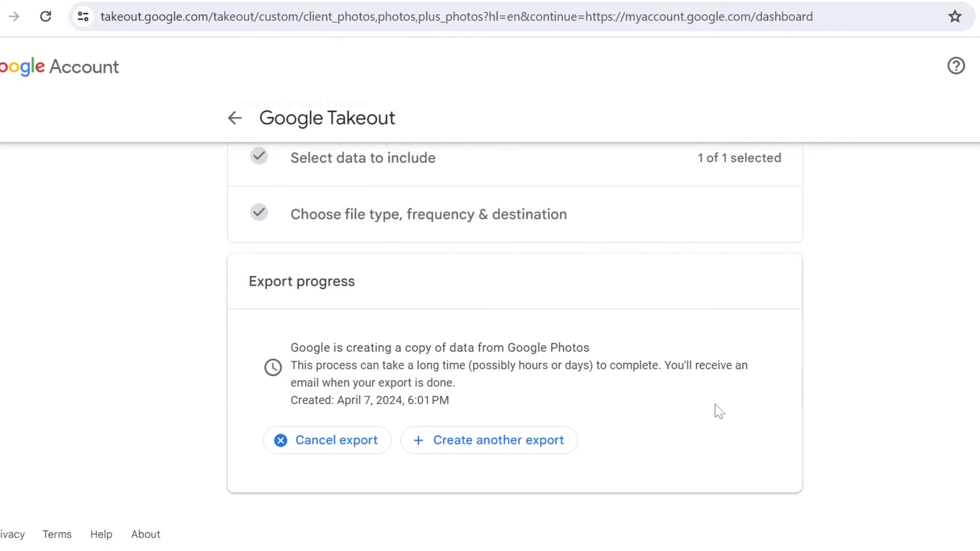
{"action": "left_click", "coordinate": [51, 15]}
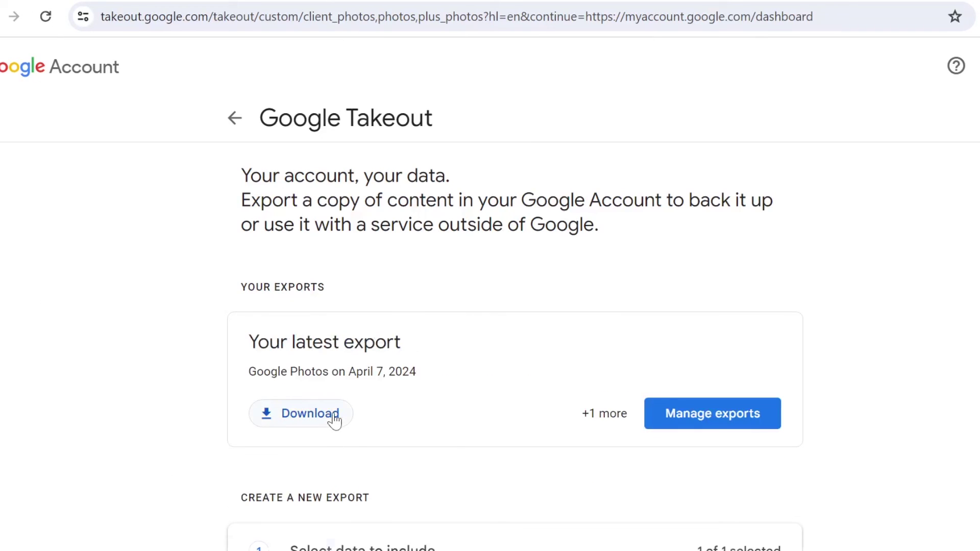
{"action": "left_click", "coordinate": [334, 419]}
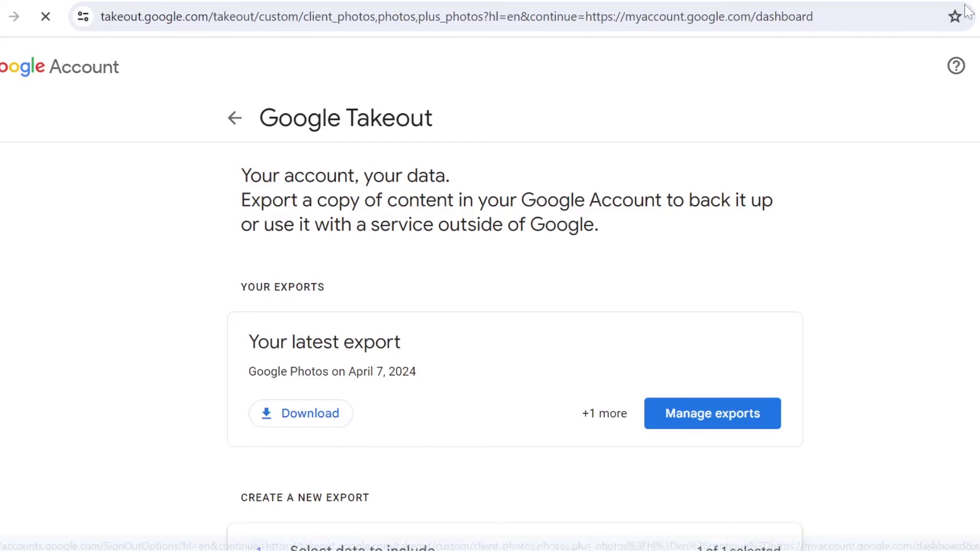